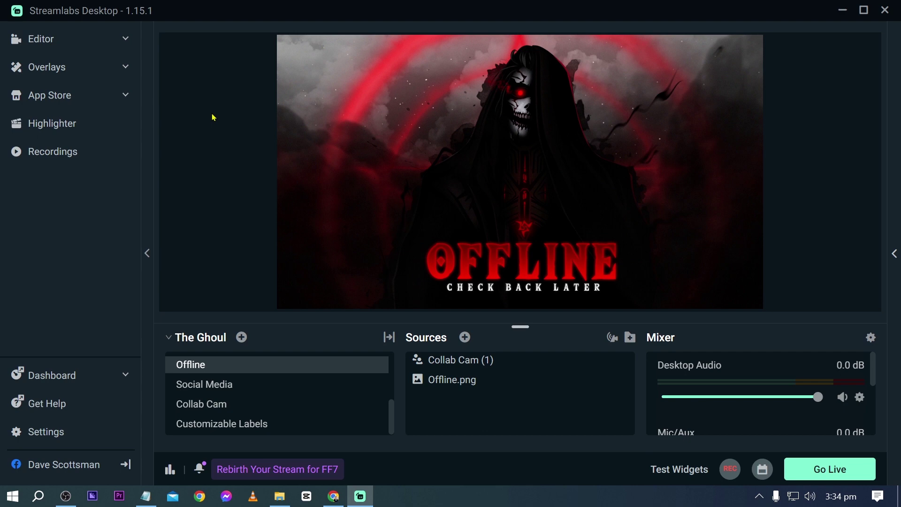
# Open the Stream settings and review the available stream destinations, including Instagram, Trovo, X (Twitter) and Kick
pyautogui.click(60, 433)
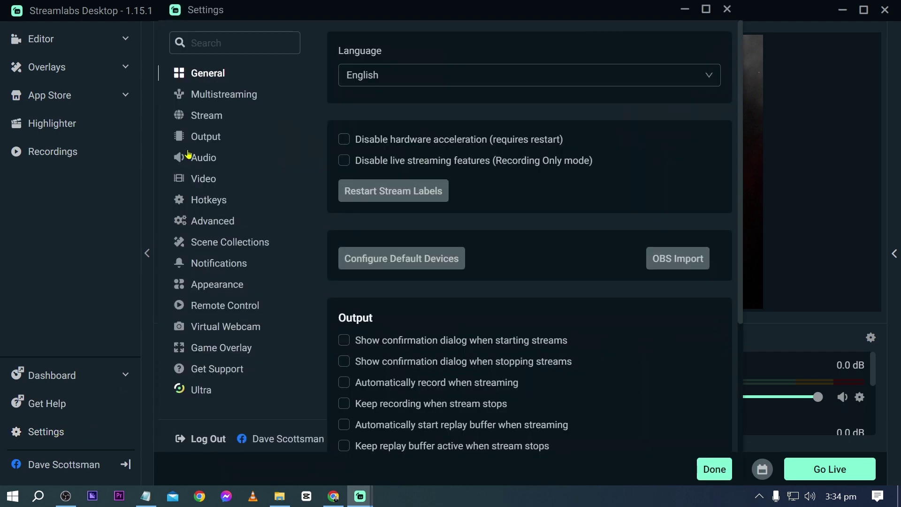
pyautogui.click(213, 119)
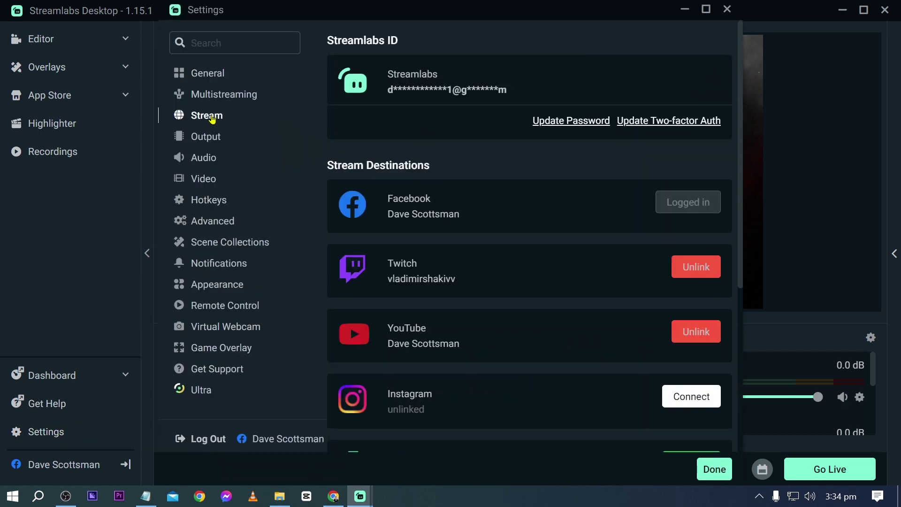
pyautogui.scroll(-2, 423, 159)
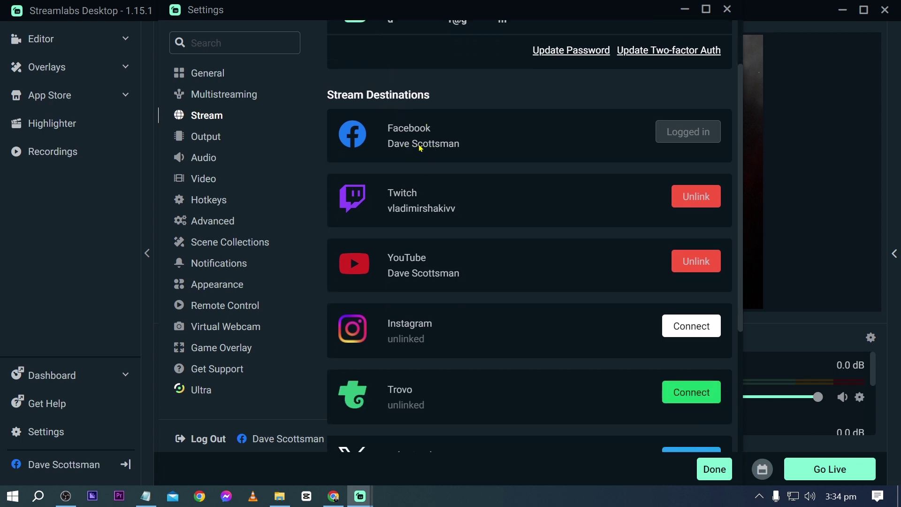
pyautogui.scroll(-2, 419, 161)
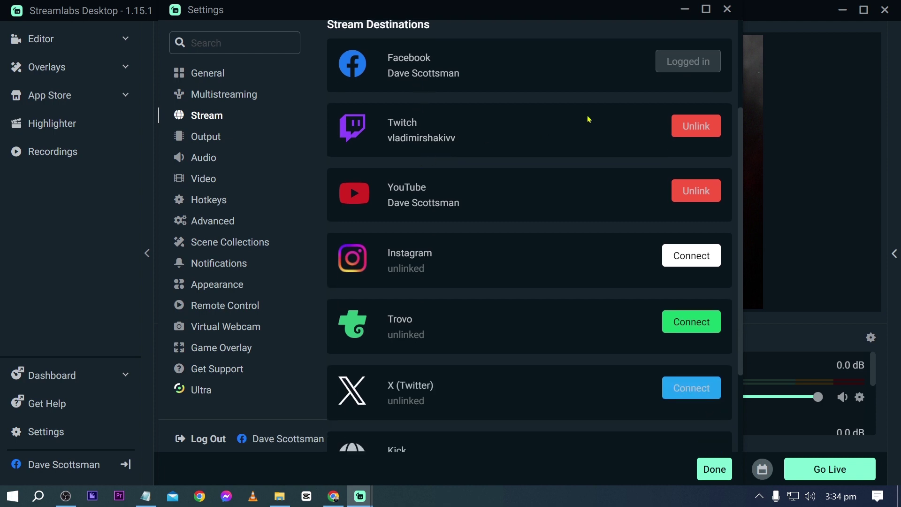
pyautogui.scroll(-3, 516, 113)
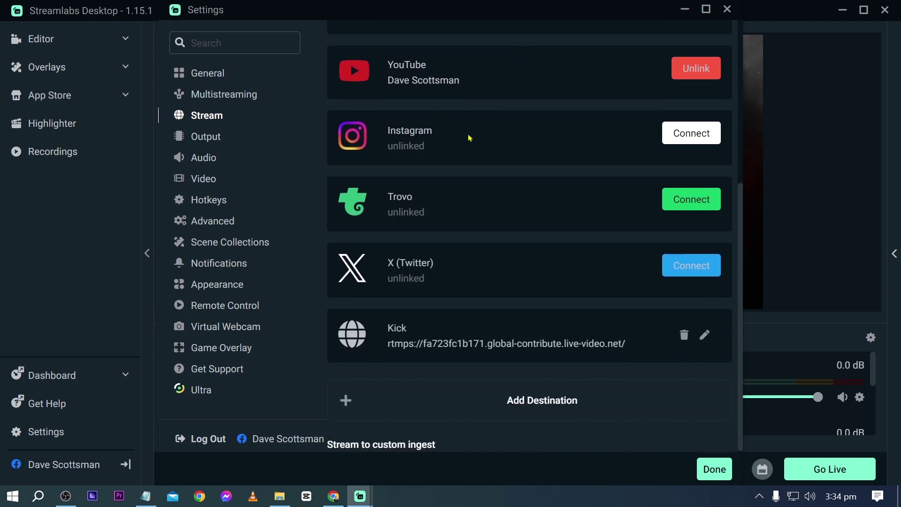
pyautogui.click(415, 133)
pyautogui.click(405, 207)
pyautogui.click(412, 346)
pyautogui.scroll(2, 413, 345)
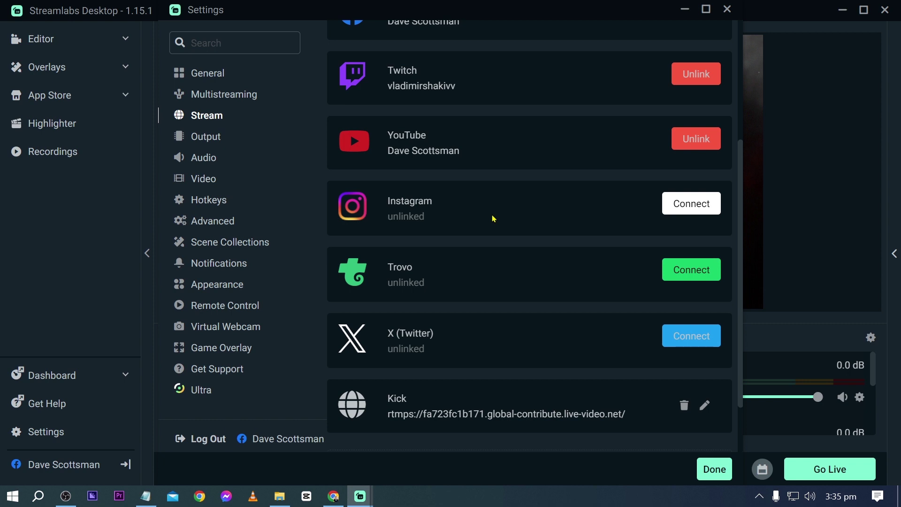
pyautogui.scroll(4, 493, 218)
pyautogui.scroll(-4, 493, 219)
pyautogui.scroll(-1, 493, 219)
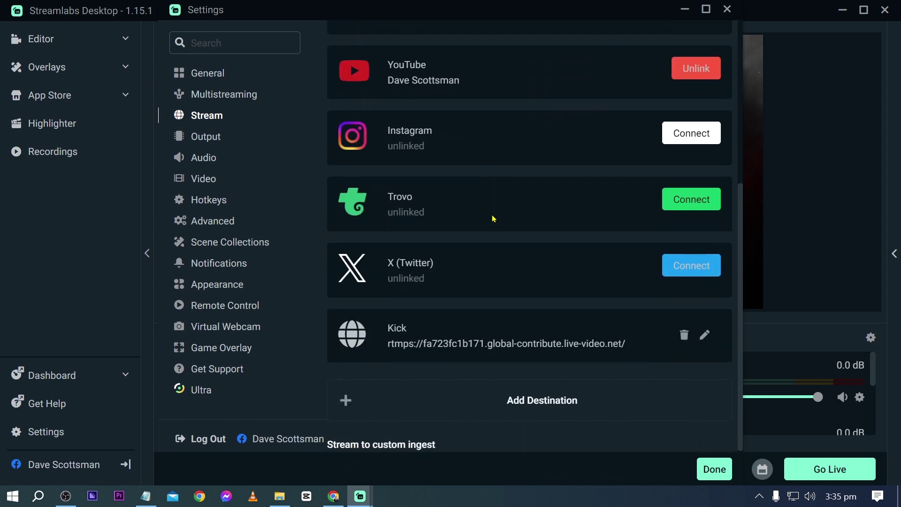
pyautogui.scroll(2, 432, 225)
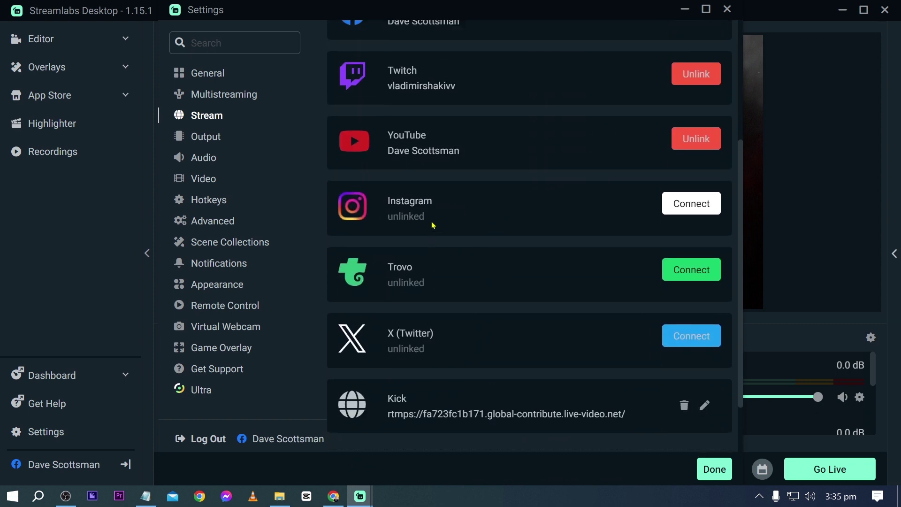
pyautogui.click(419, 203)
pyautogui.click(420, 332)
pyautogui.click(408, 205)
# Switch to the Chrome browser, open instagram.com and start creating a new live video
pyautogui.click(334, 496)
pyautogui.write('INSTAGRAM.CO')
pyautogui.press('Return')
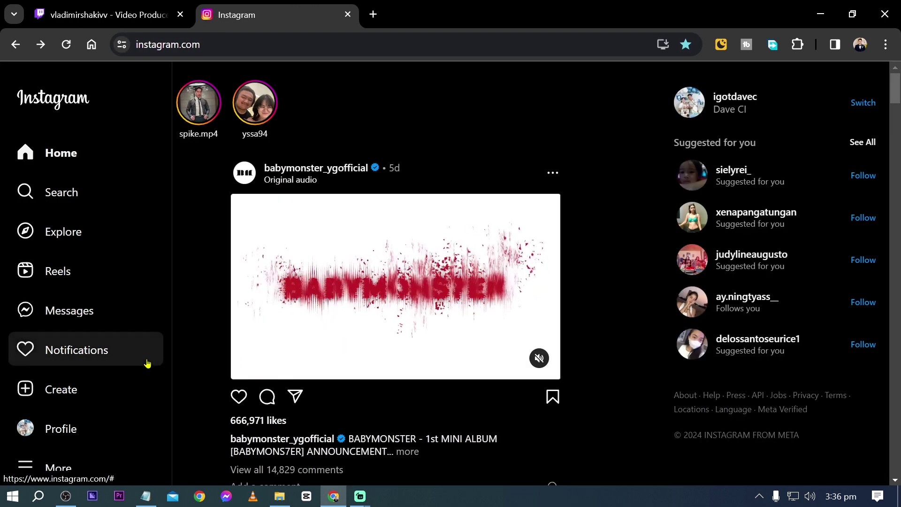
pyautogui.scroll(-1, 149, 366)
pyautogui.click(78, 395)
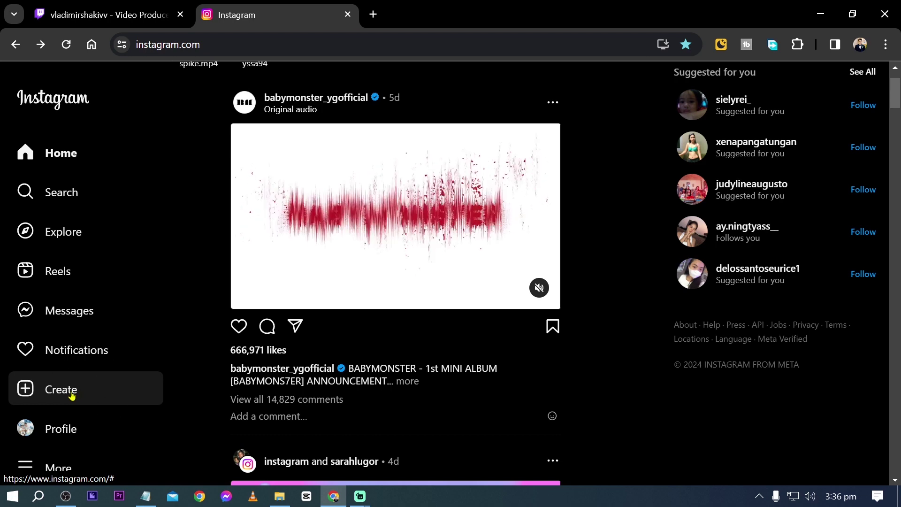
pyautogui.click(60, 467)
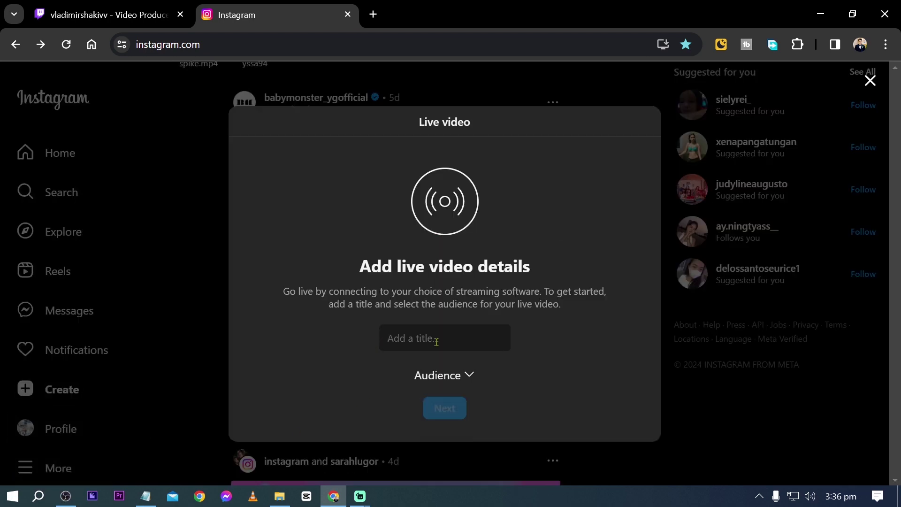
# Title the Instagram live video AAA, set its audience to Practice and continue to the streaming software details
pyautogui.click(437, 342)
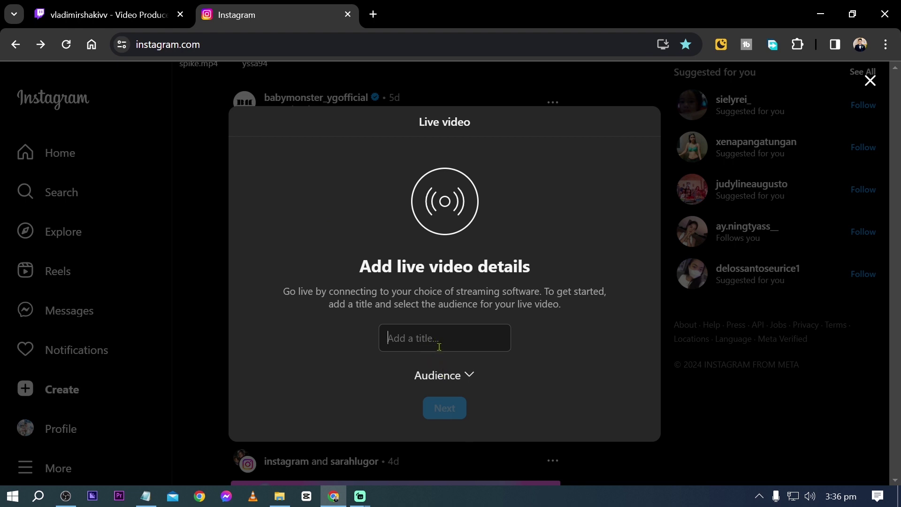
pyautogui.write('AAA')
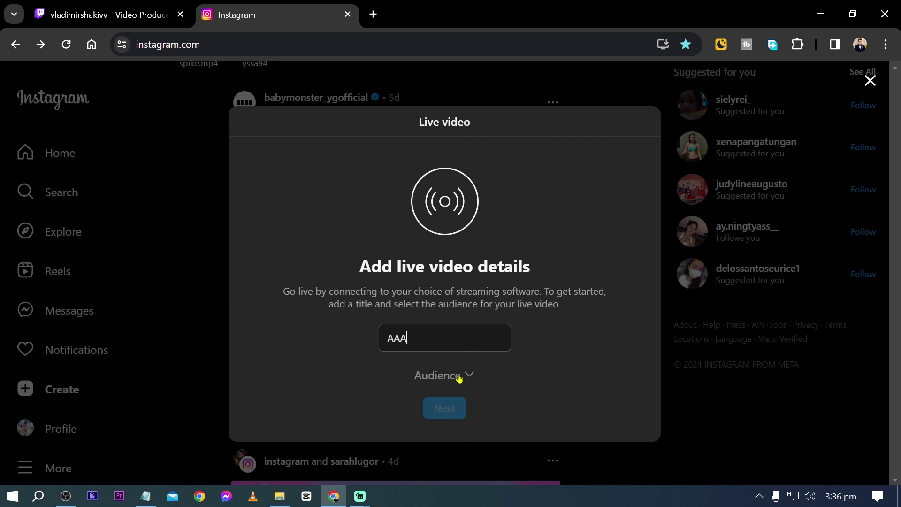
pyautogui.click(460, 377)
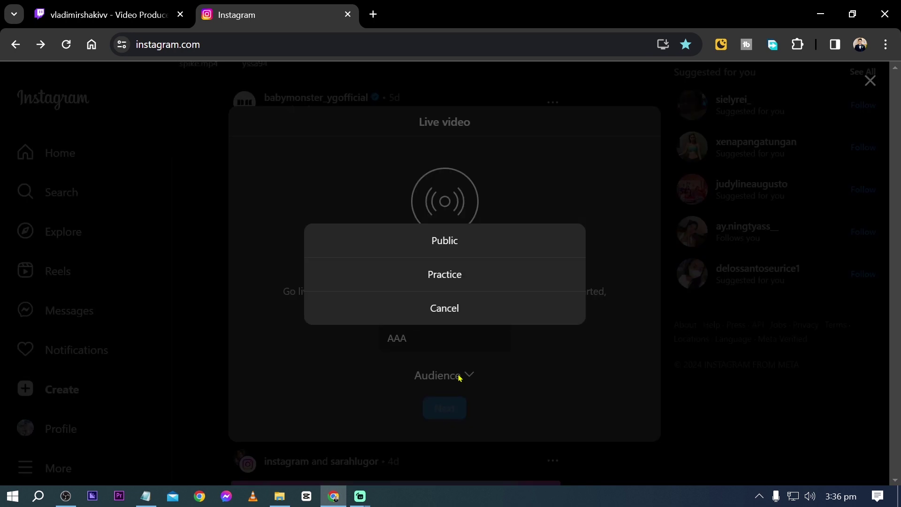
pyautogui.click(446, 281)
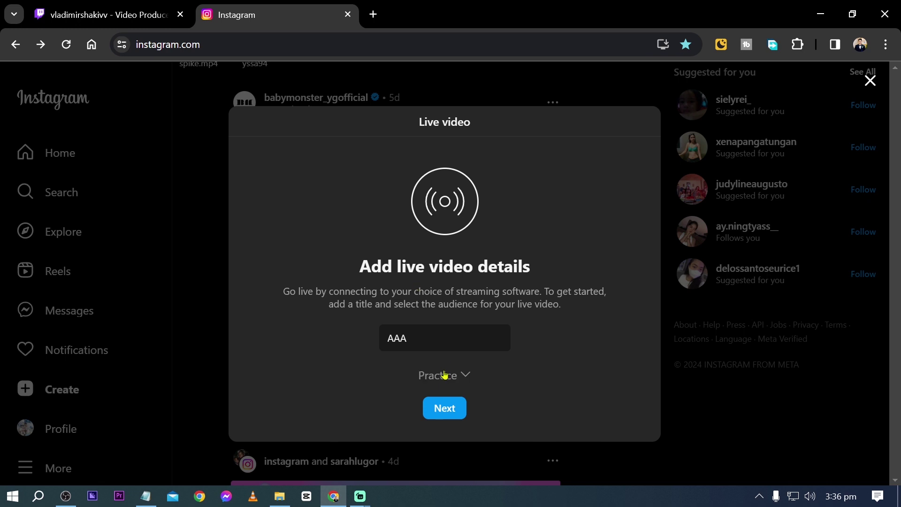
pyautogui.click(445, 412)
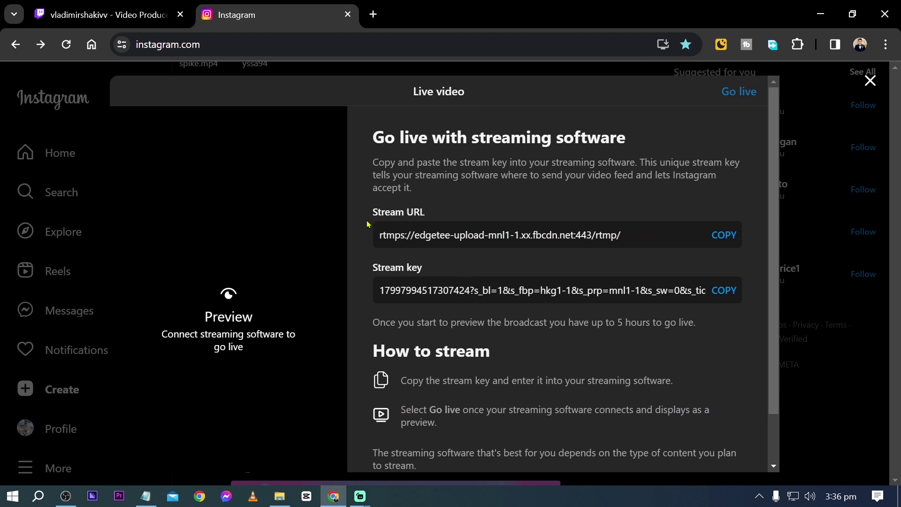
# Copy Instagram's stream URL, switch to Streamlabs Desktop, connect the Instagram destination and paste it as the Stream URL
pyautogui.moveTo(368, 224); pyautogui.dragTo(445, 216)
pyautogui.click(446, 216)
pyautogui.moveTo(380, 268); pyautogui.dragTo(403, 267)
pyautogui.click(404, 268)
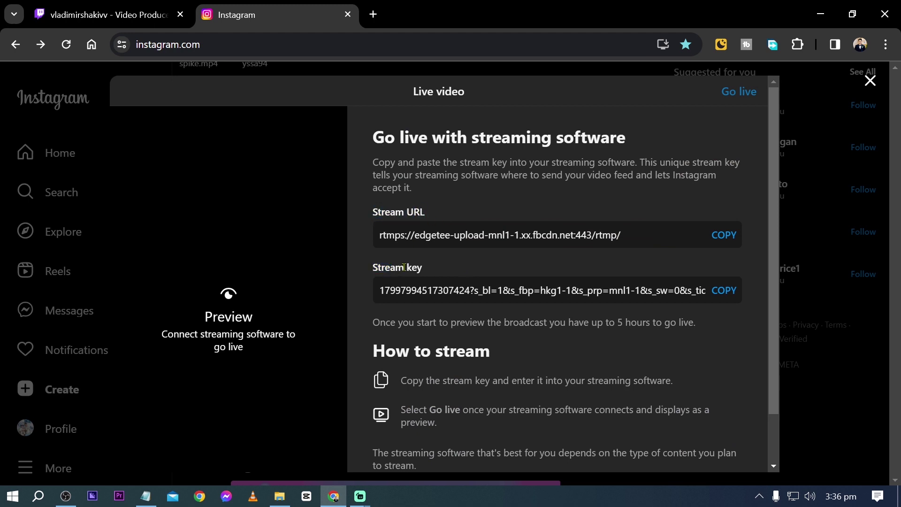
pyautogui.click(724, 235)
pyautogui.hotkey('alt', 'Tab')
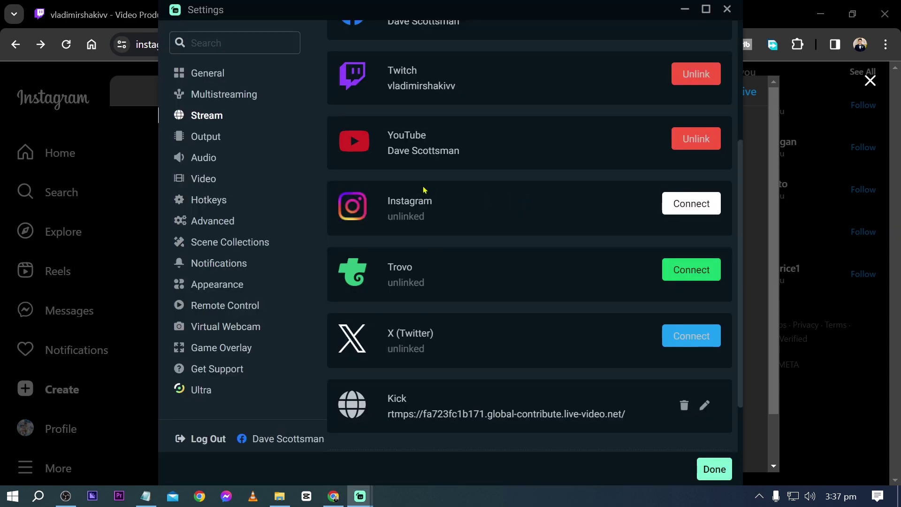
pyautogui.click(676, 204)
pyautogui.scroll(2, 517, 220)
pyautogui.click(473, 186)
pyautogui.hotkey('ctrl', 'v')
pyautogui.hotkey('ctrl', 'a')
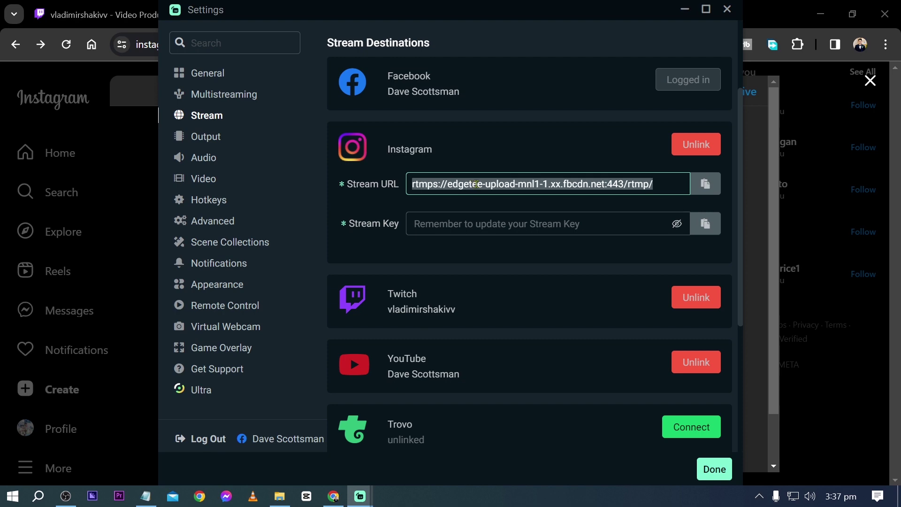
pyautogui.click(478, 186)
# Copy the stream key from Instagram in the browser and paste it as the Instagram destination's Stream Key in Streamlabs Desktop
pyautogui.hotkey('alt', 'Tab')
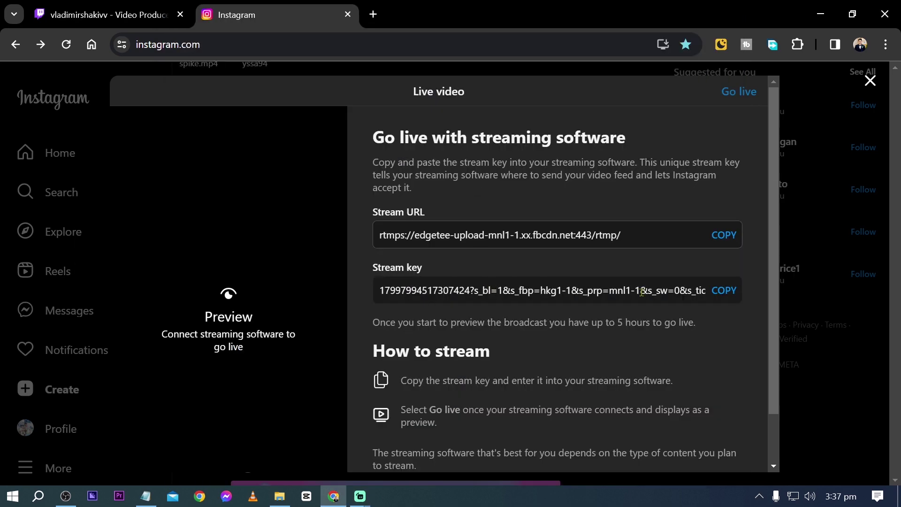
pyautogui.click(724, 290)
pyautogui.hotkey('alt', 'Tab')
pyautogui.click(475, 232)
pyautogui.hotkey('ctrl', 'v')
pyautogui.click(371, 225)
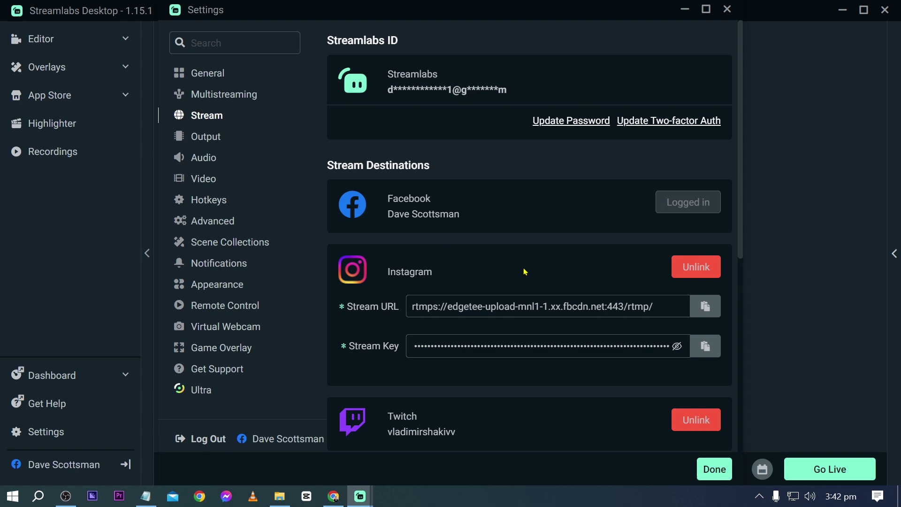
# Add a custom stream destination below Kick and name it Trovo
pyautogui.scroll(-5, 523, 271)
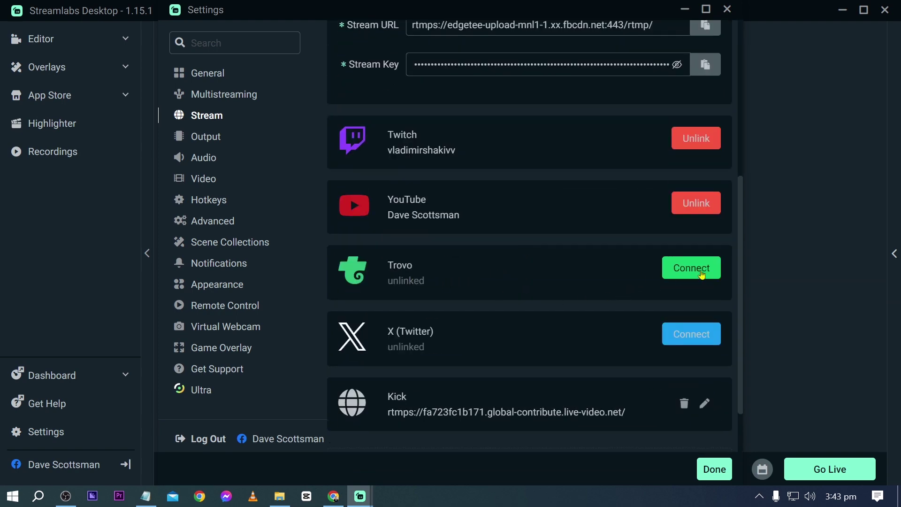
pyautogui.scroll(-2, 694, 272)
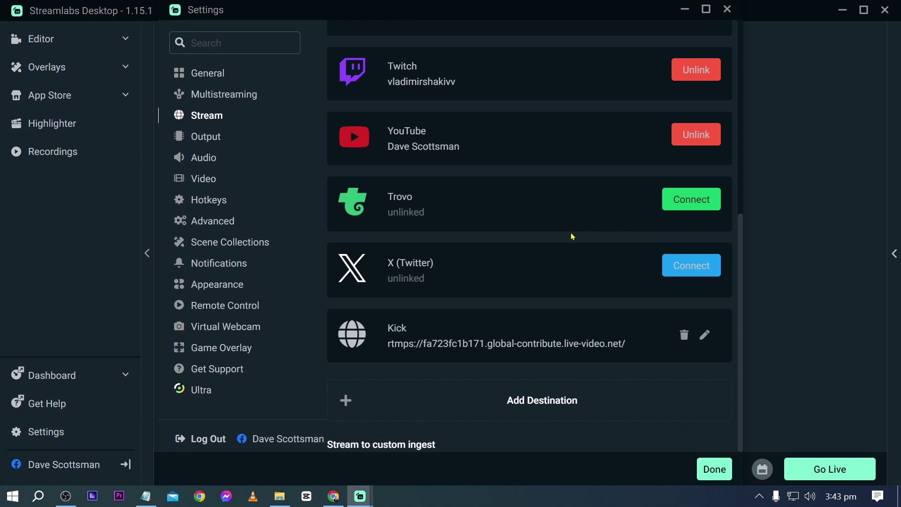
pyautogui.click(534, 398)
pyautogui.scroll(-2, 478, 306)
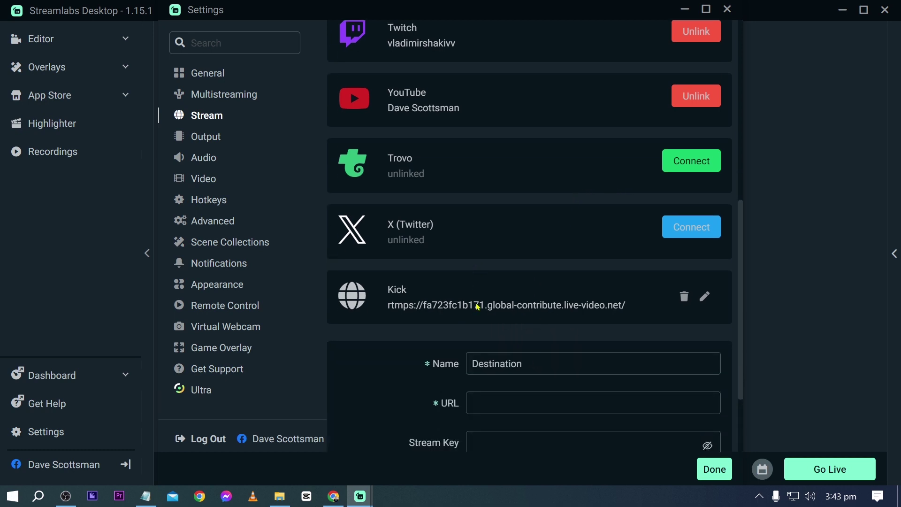
pyautogui.scroll(-2, 478, 307)
pyautogui.doubleClick(547, 259)
pyautogui.write('Trovo')
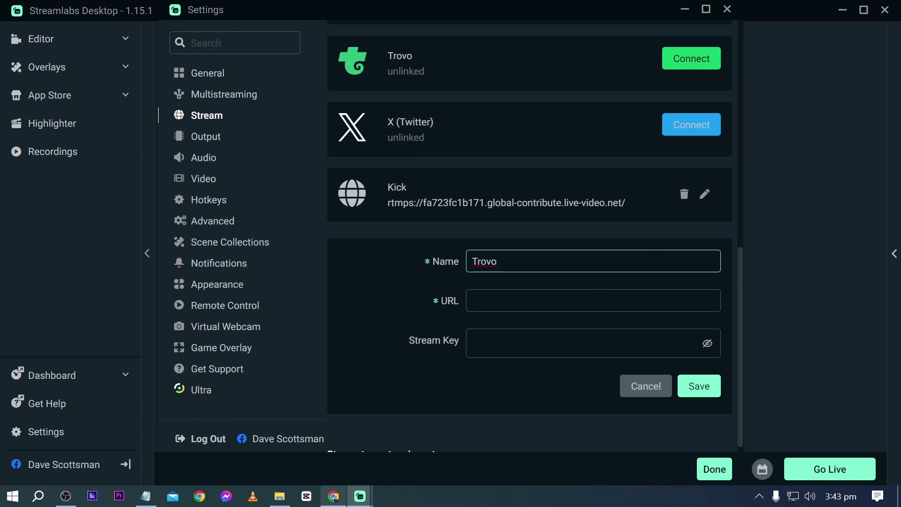
# Copy the host URL from Trovo Creator Studio in Chrome and paste it as the new destination's URL in Streamlabs Desktop
pyautogui.click(334, 497)
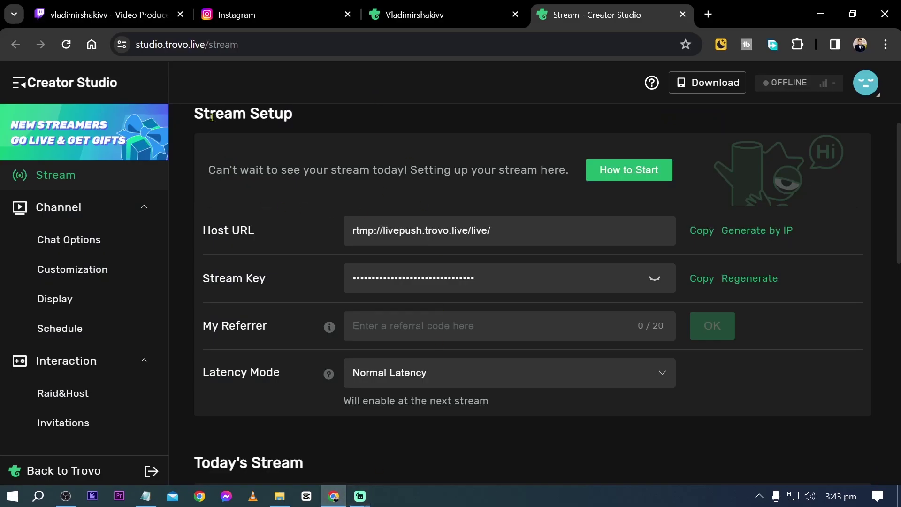
pyautogui.scroll(-2, 276, 228)
pyautogui.click(571, 214)
pyautogui.click(702, 204)
pyautogui.hotkey('alt', 'Tab')
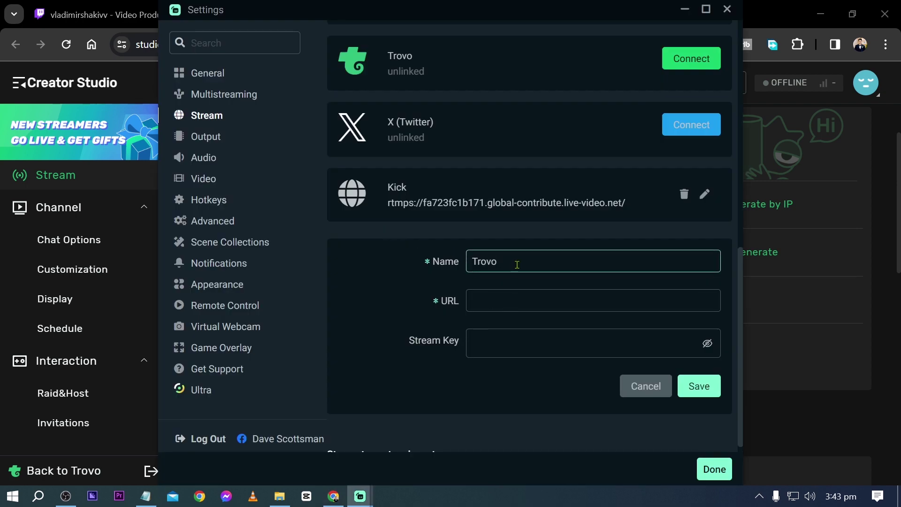
pyautogui.click(501, 298)
pyautogui.hotkey('ctrl', 'v')
# Copy the stream key from Trovo Creator Studio, paste it as the custom destination's Stream Key and save the destination
pyautogui.hotkey('alt', 'Tab')
pyautogui.click(640, 250)
pyautogui.click(703, 253)
pyautogui.hotkey('alt', 'Tab')
pyautogui.click(559, 342)
pyautogui.hotkey('ctrl', 'v')
pyautogui.click(699, 386)
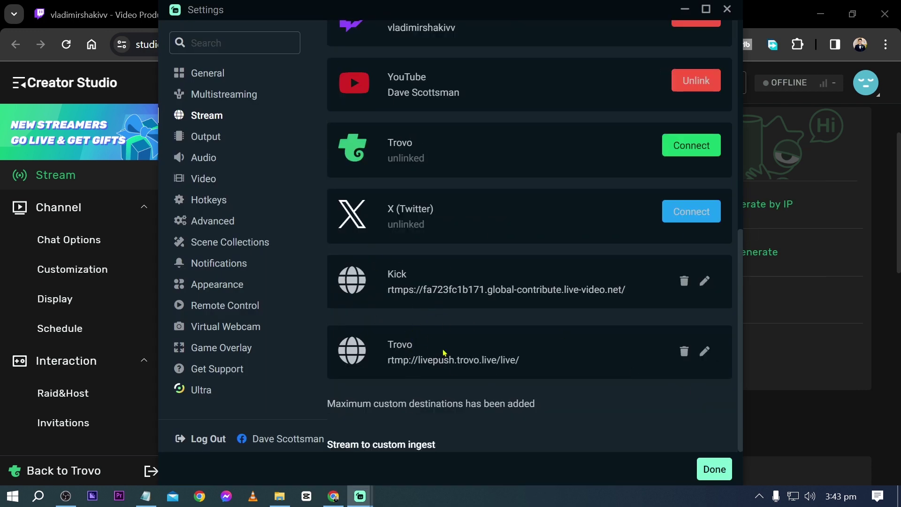
# Close the settings window and return to the scene Editor
pyautogui.scroll(3, 436, 345)
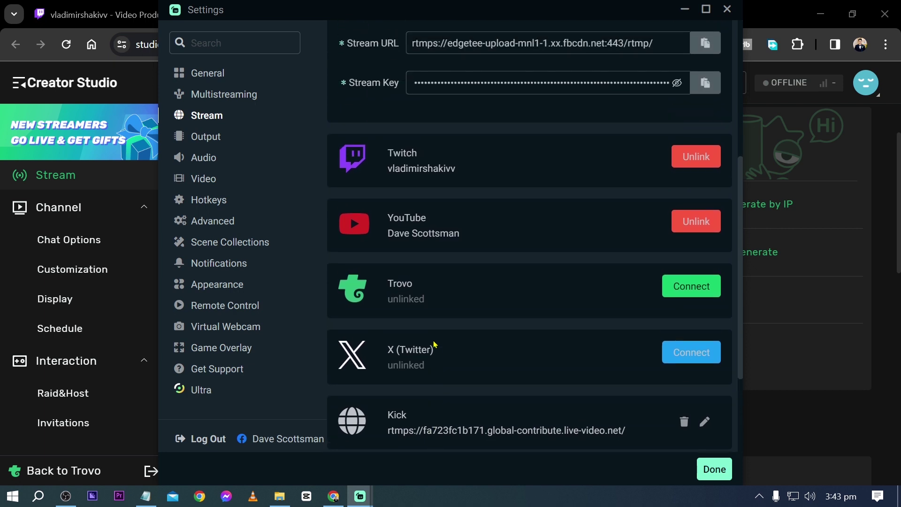
pyautogui.scroll(5, 435, 345)
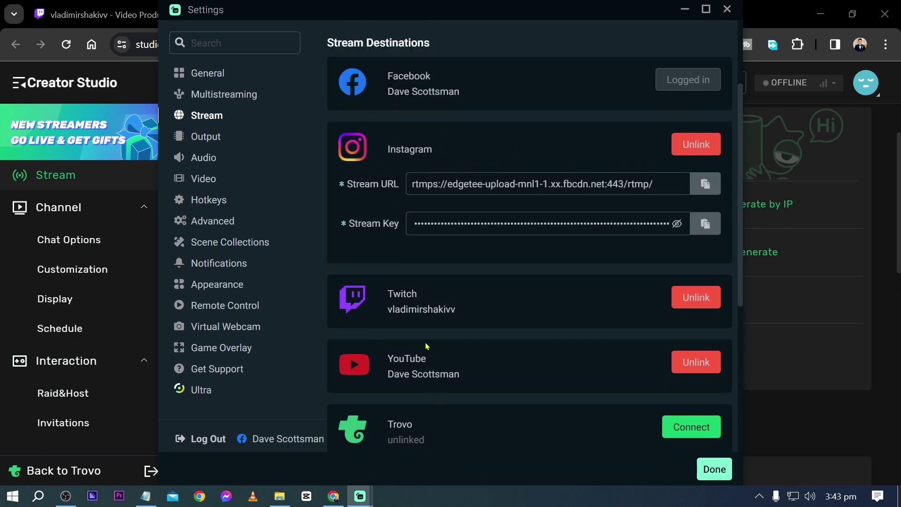
pyautogui.click(727, 9)
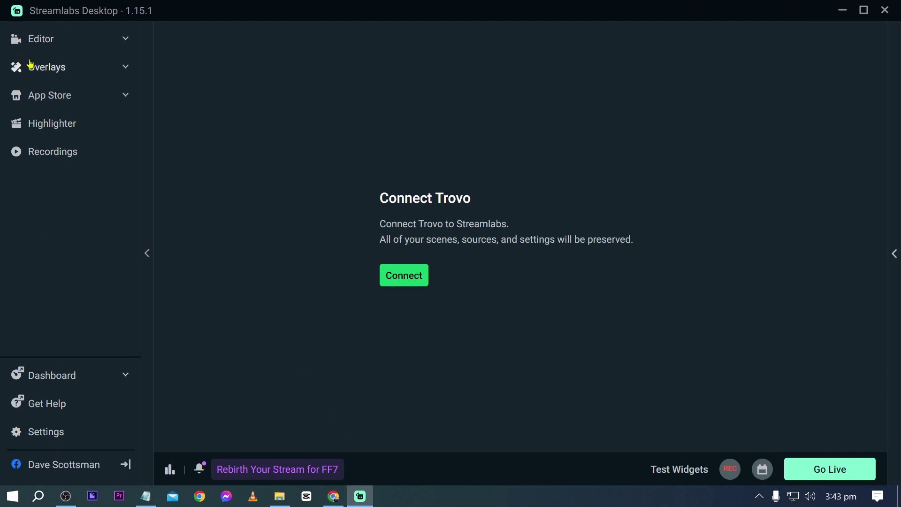
pyautogui.click(47, 40)
pyautogui.click(57, 65)
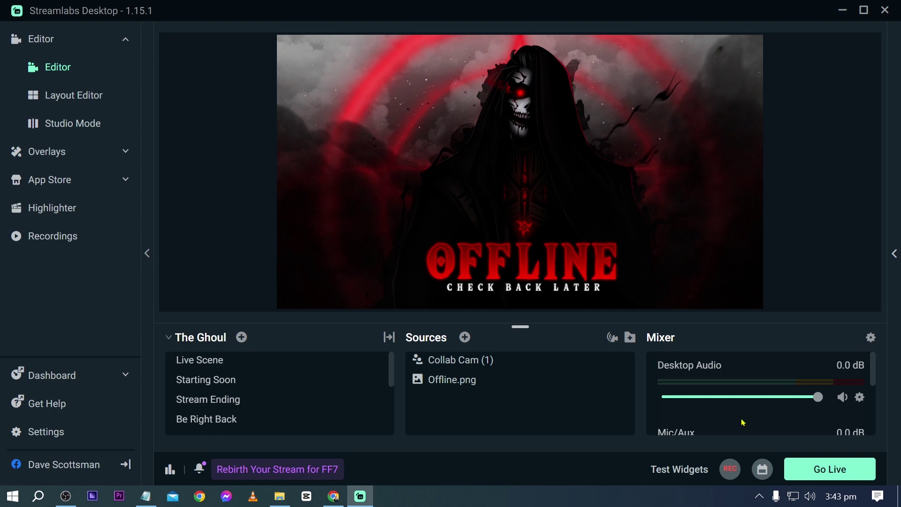
# Open the Go Live setup and enable streaming to Trovo, Kick and YouTube
pyautogui.click(854, 477)
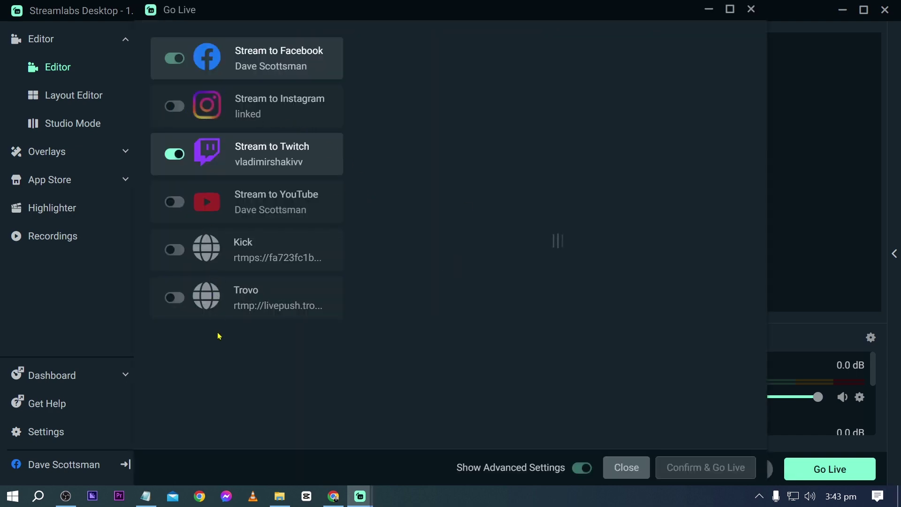
pyautogui.click(175, 297)
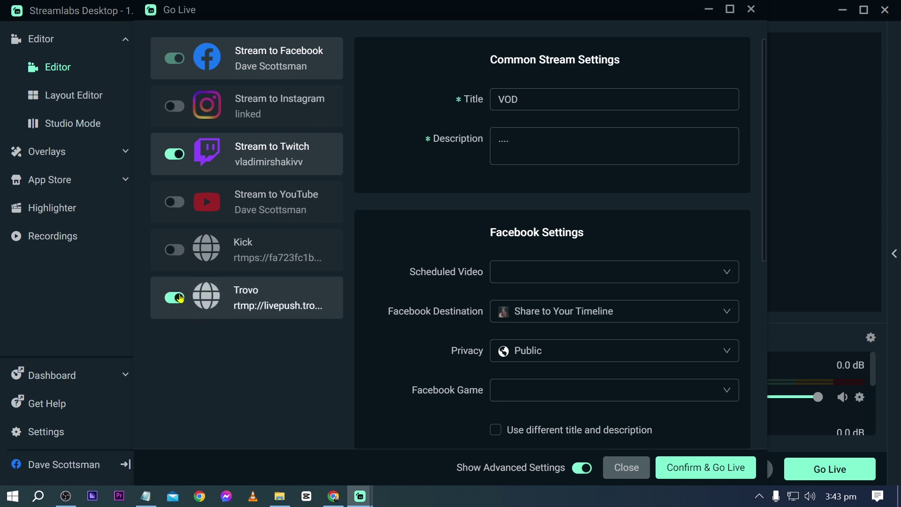
pyautogui.click(182, 252)
pyautogui.click(177, 202)
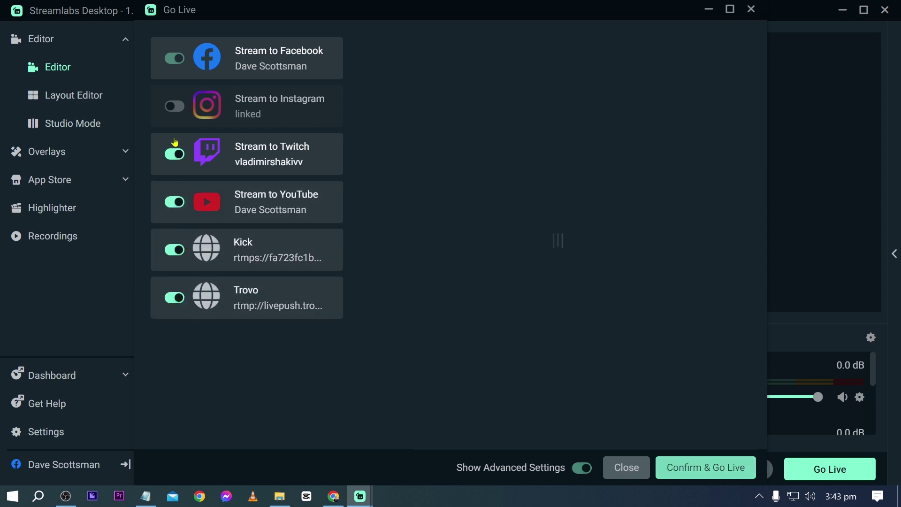
# Go live on the selected platforms with Instagram enabled and YouTube disabled
pyautogui.click(175, 106)
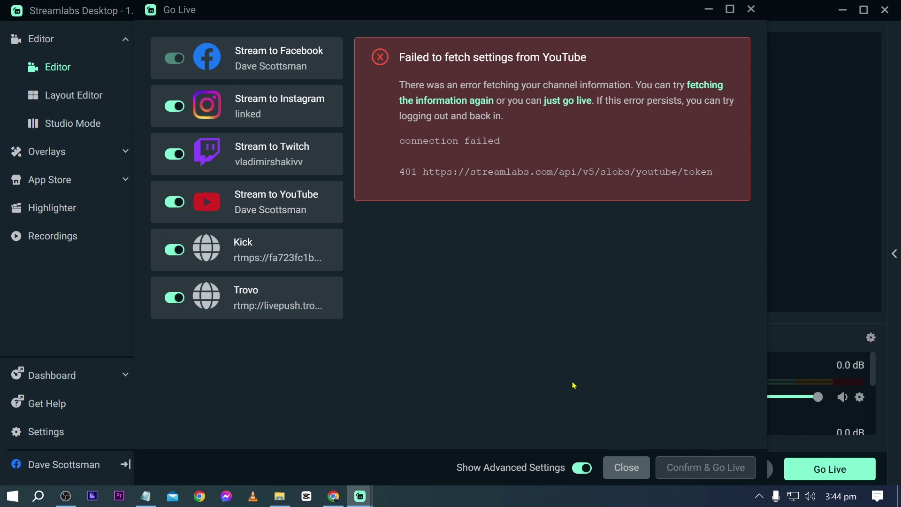
pyautogui.click(176, 200)
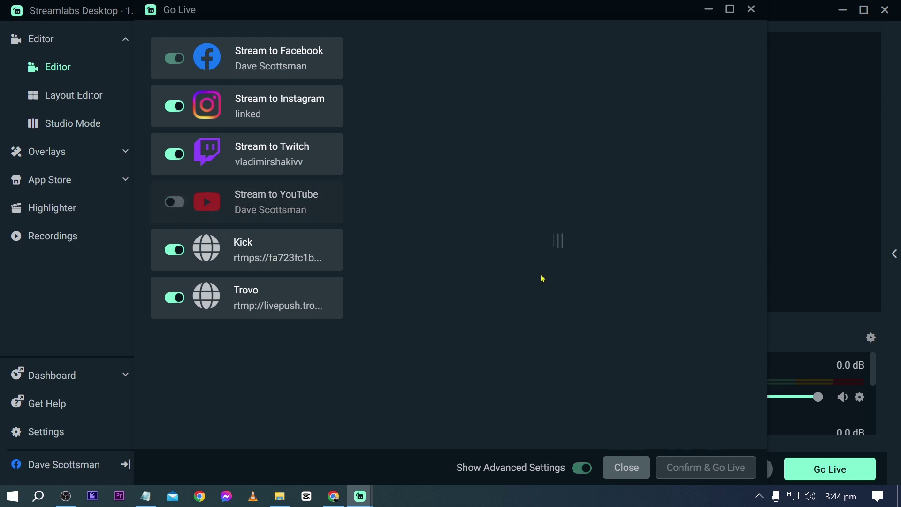
pyautogui.scroll(-3, 368, 336)
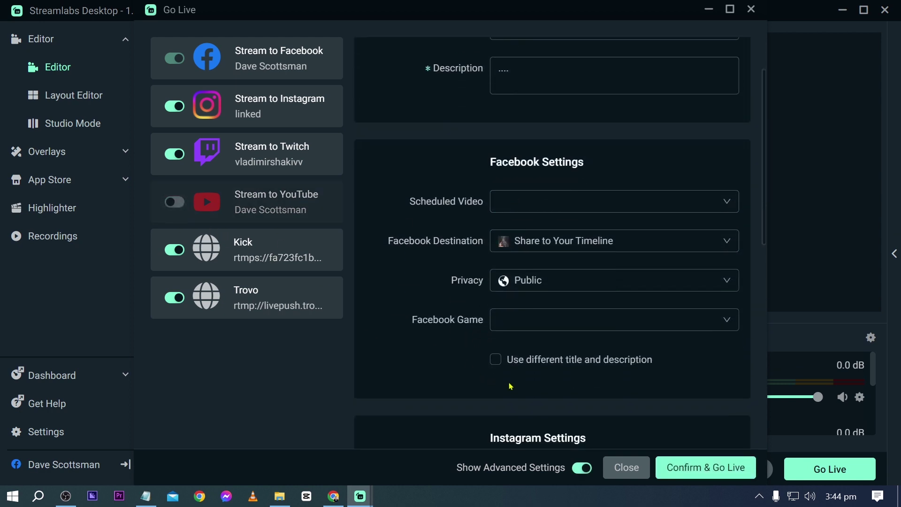
pyautogui.click(688, 467)
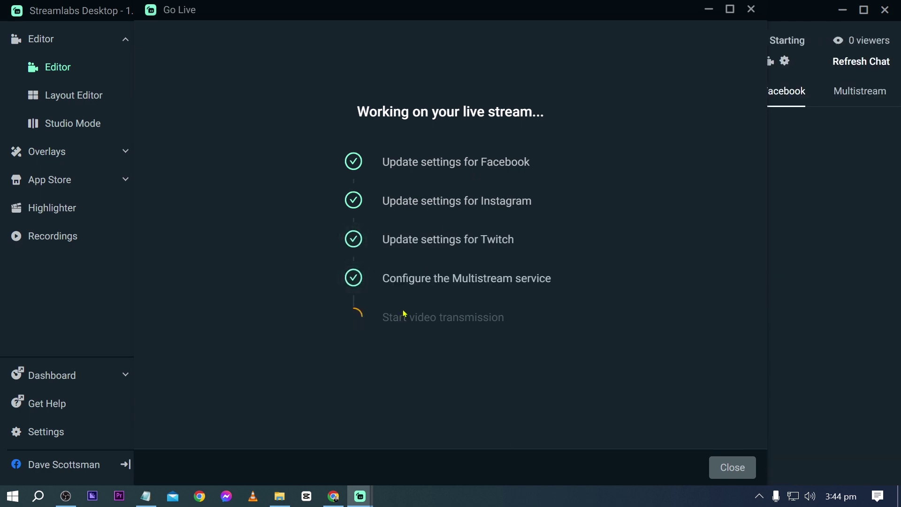
pyautogui.scroll(-2, 659, 414)
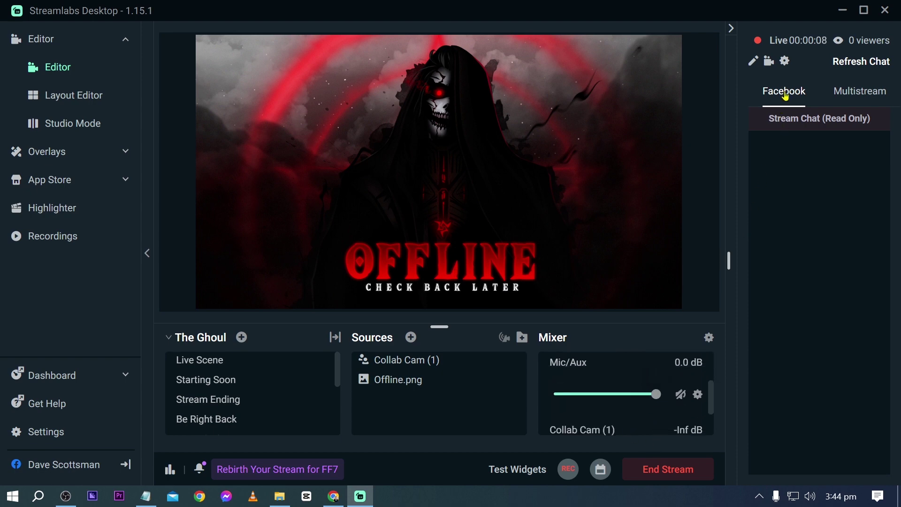
# View the Multistream chat of the running stream and return to the Facebook chat
pyautogui.click(837, 109)
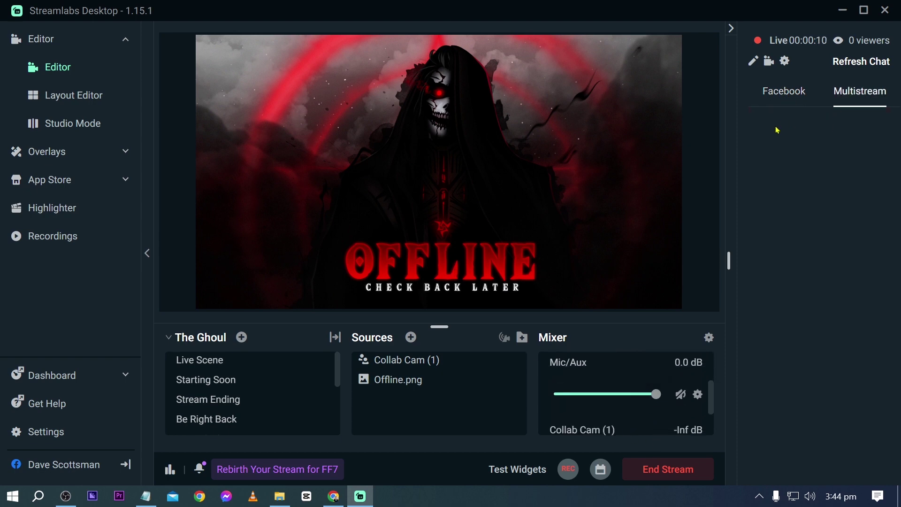
pyautogui.click(794, 94)
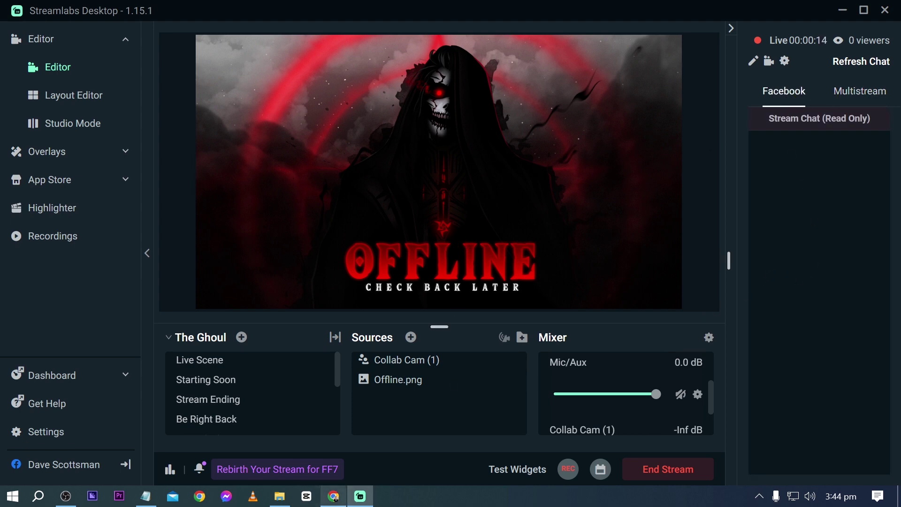
# Switch to Chrome, open the live room page from Trovo Creator Studio and close the Creator Studio page
pyautogui.click(331, 498)
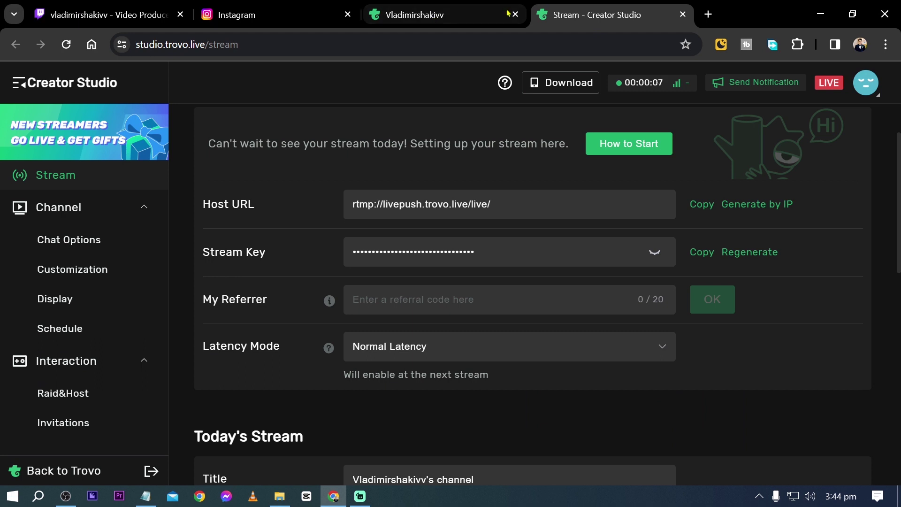
pyautogui.click(866, 82)
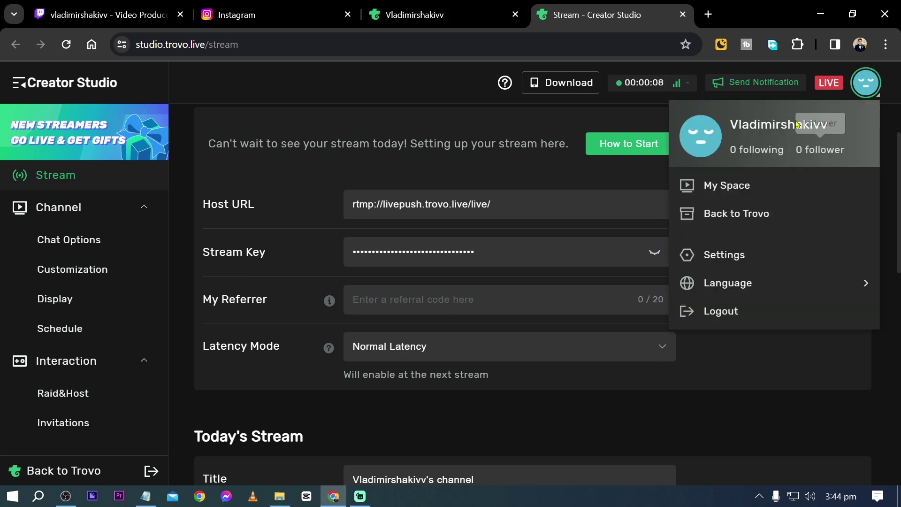
pyautogui.click(832, 86)
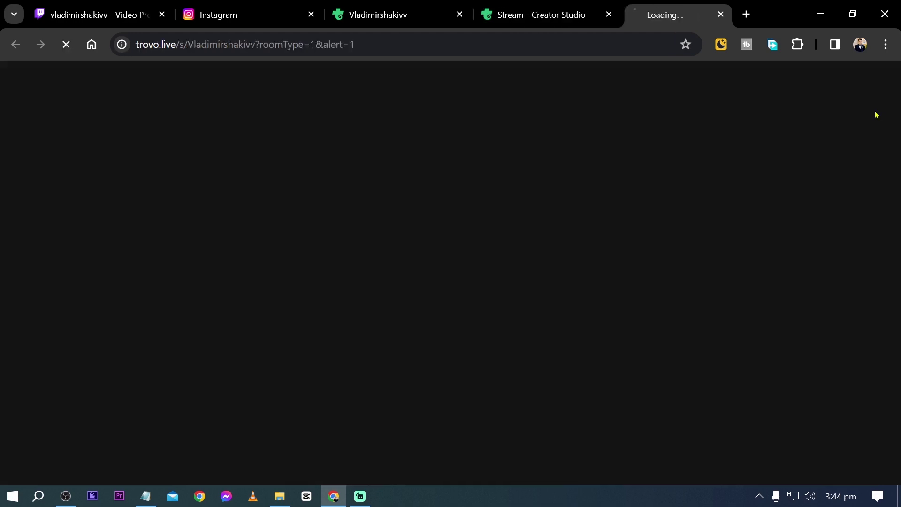
pyautogui.click(554, 26)
pyautogui.hotkey('ctrl', 'w')
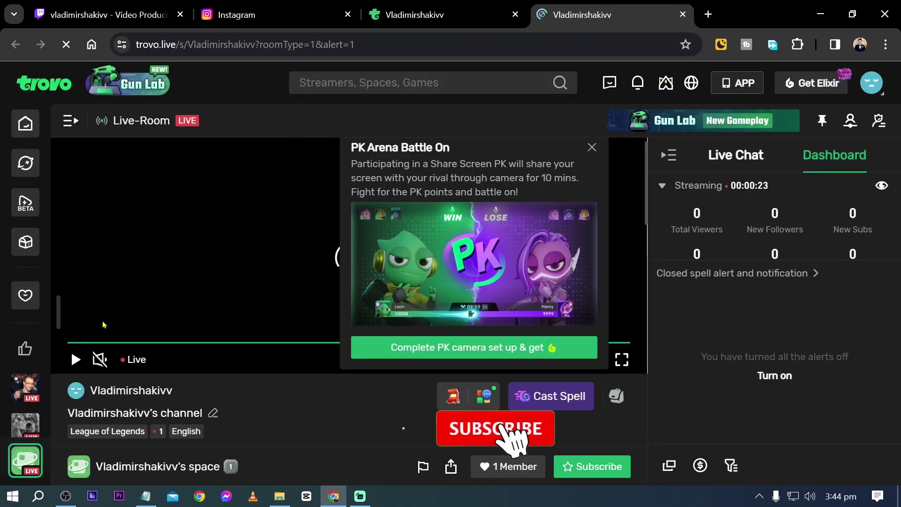
pyautogui.click(403, 251)
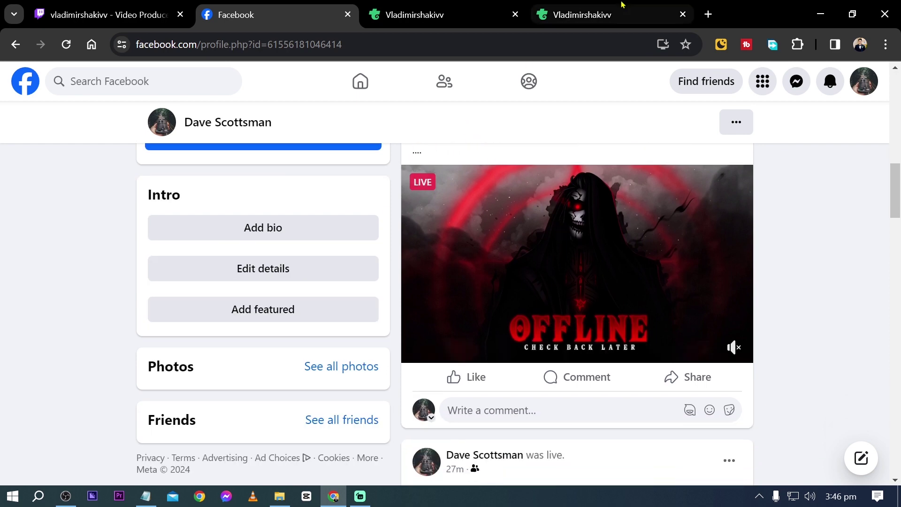
# Check the running broadcast on the Trovo, Twitch, Kick and Facebook channel pages
pyautogui.click(389, 11)
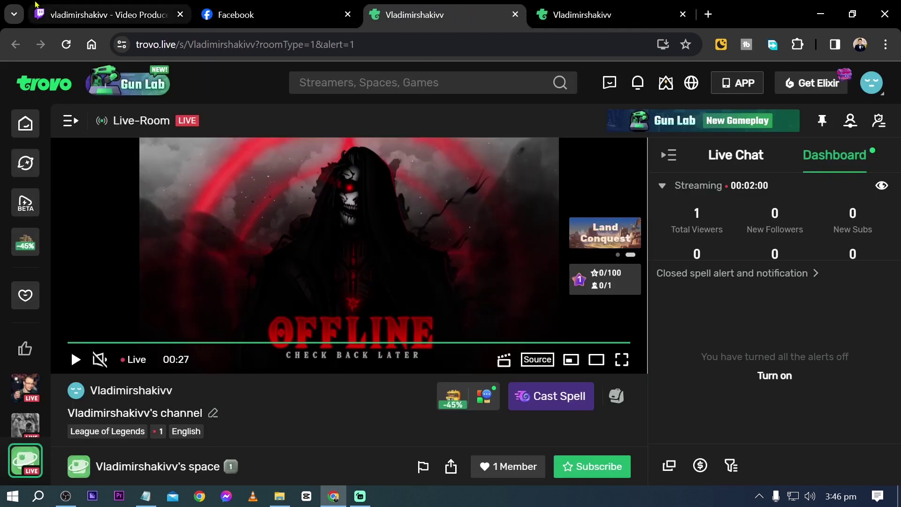
pyautogui.click(55, 5)
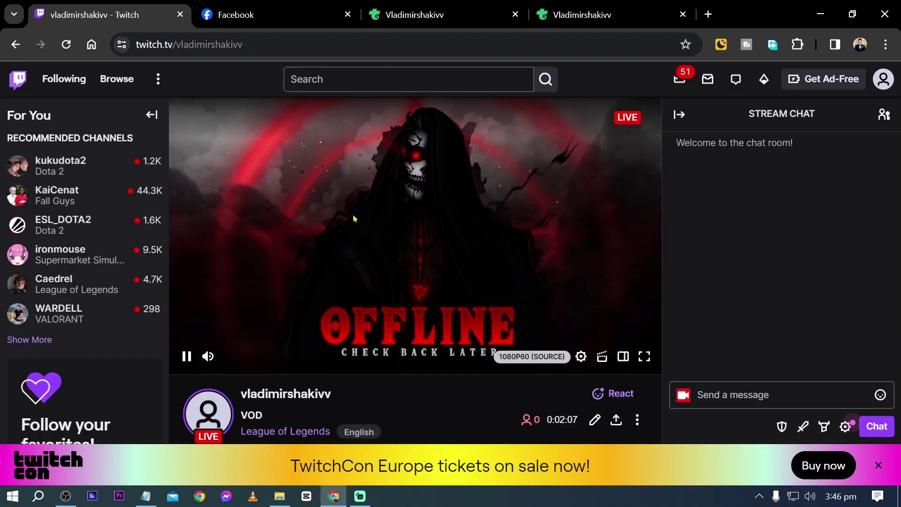
pyautogui.hotkey('ctrl', 'Tab')
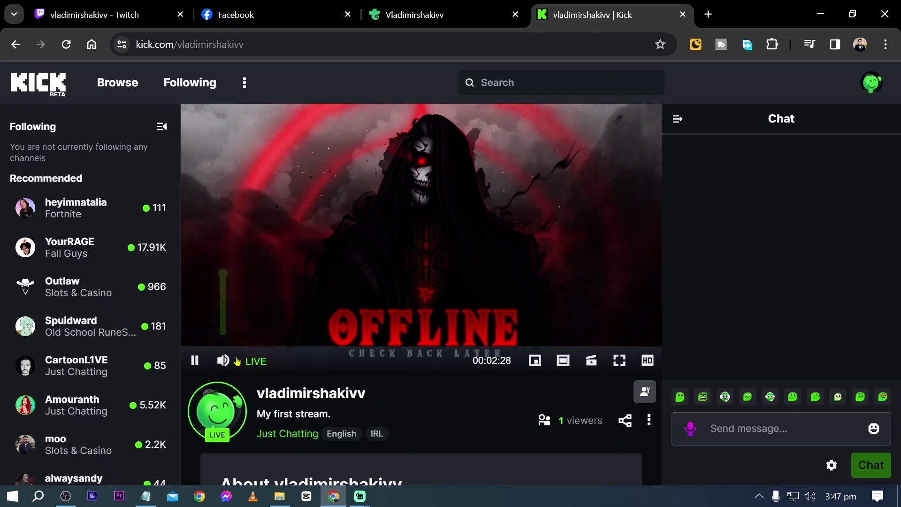
pyautogui.hotkey('ctrl', 'shift', 'Tab')
pyautogui.hotkey('ctrl', 'shift', 'Tab')
pyautogui.hotkey('ctrl', 'shift', 'Tab')
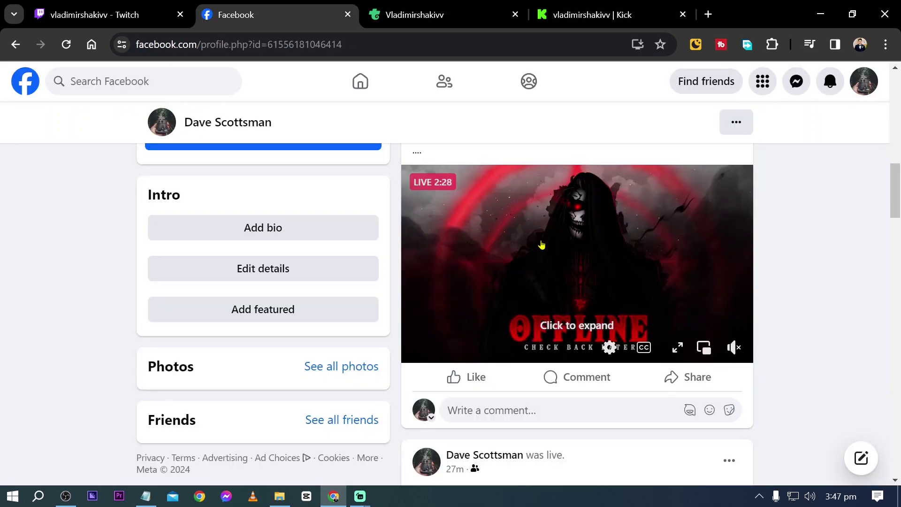
pyautogui.hotkey('ctrl', 'Tab')
pyautogui.hotkey('ctrl', 'Tab')
pyautogui.hotkey('ctrl', 'Tab')
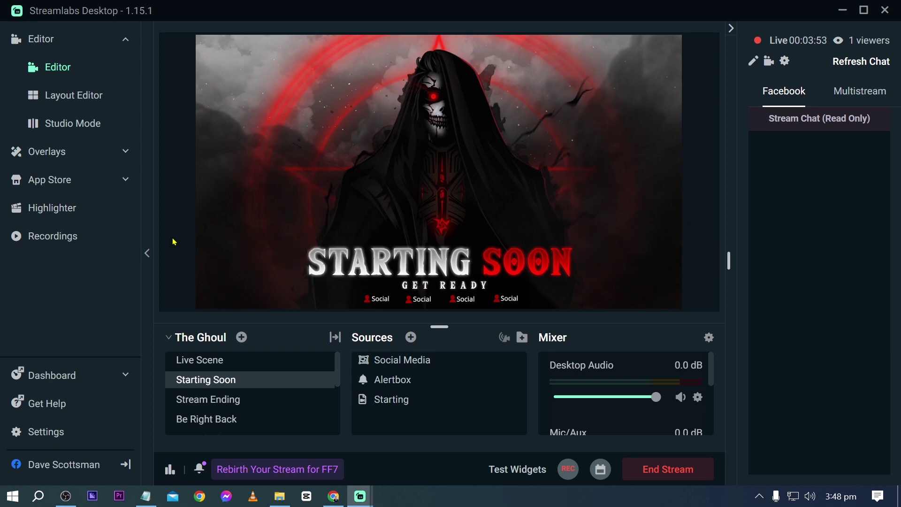
# In Streamlabs Desktop, review the Multistreaming instructions in the settings and close the settings window
pyautogui.click(58, 432)
pyautogui.click(240, 97)
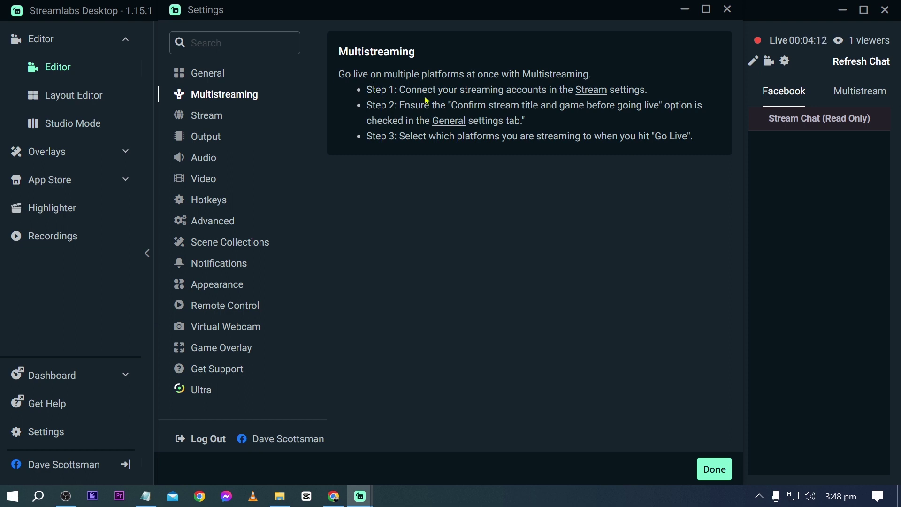
pyautogui.click(716, 471)
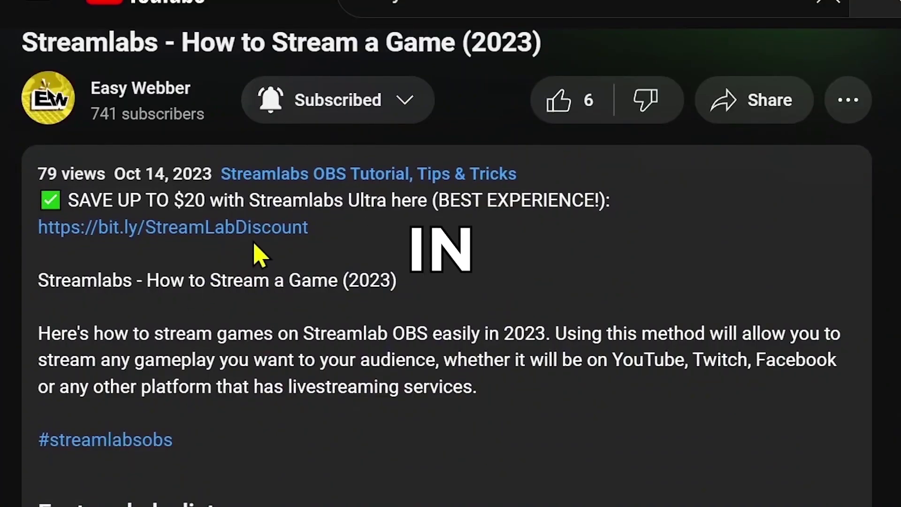
# Open the Streamlabs Ultra discount link from the YouTube video description and view the available plans
pyautogui.click(263, 227)
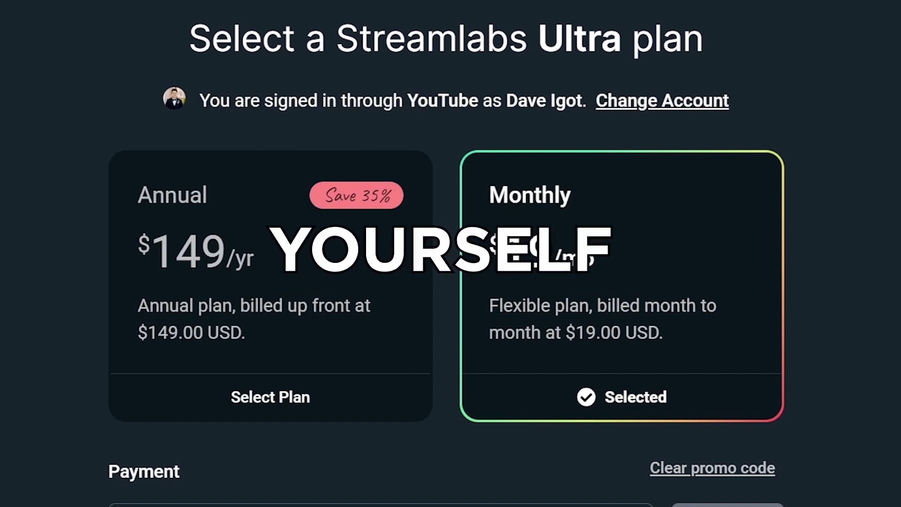
pyautogui.scroll(-3, 332, 217)
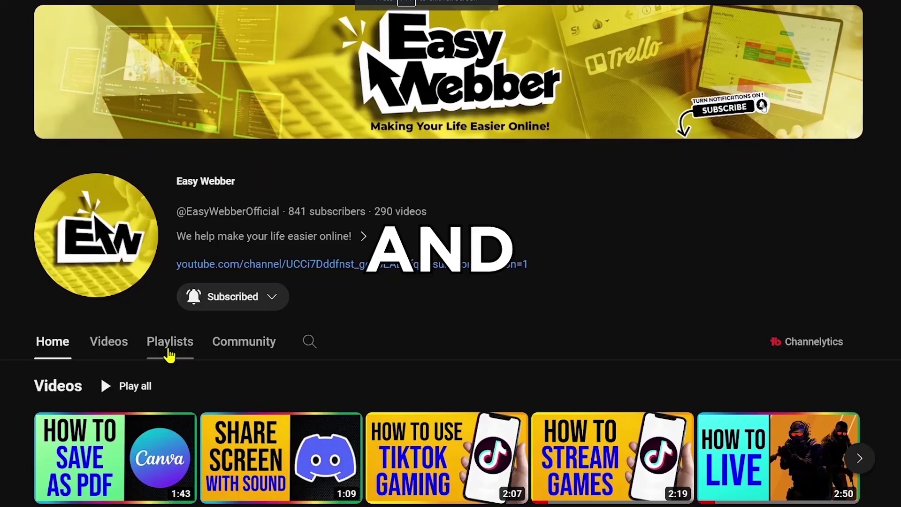
# Browse the Easy Webber channel's playlists and its Streamlabs OBS tutorials on YouTube
pyautogui.click(169, 348)
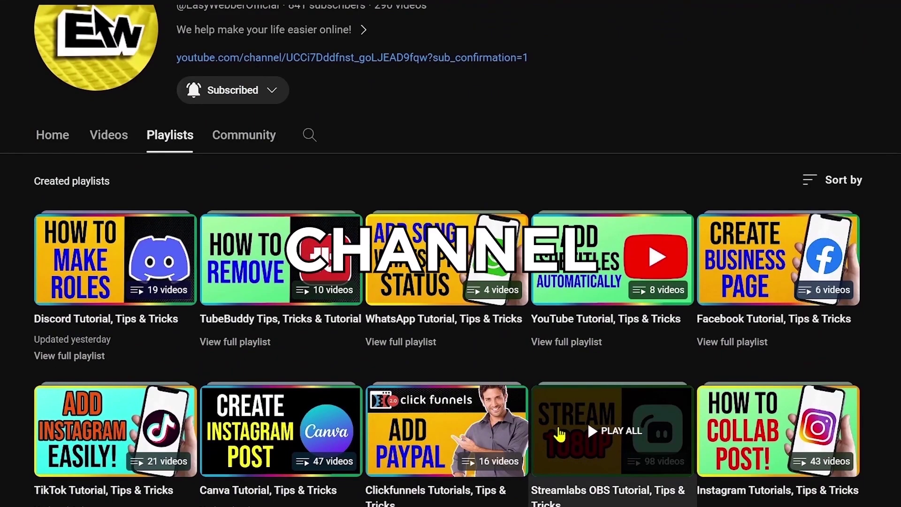
pyautogui.click(555, 432)
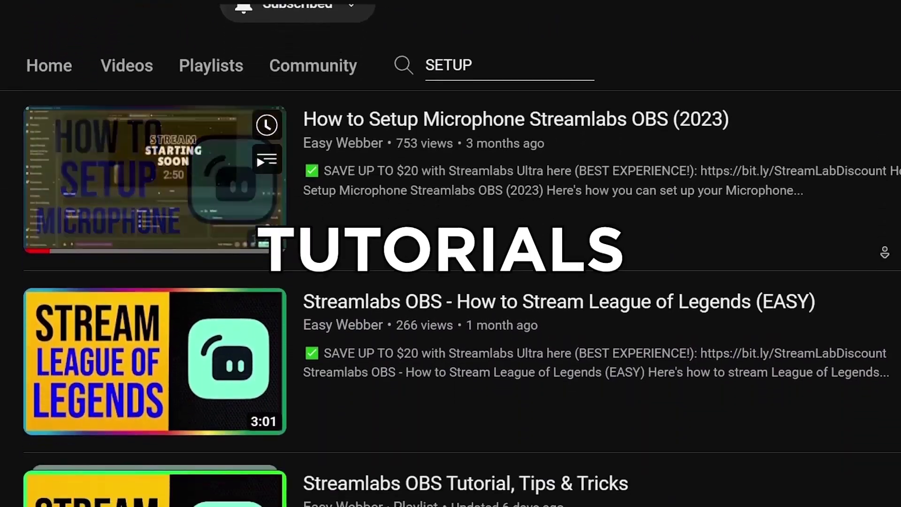
pyautogui.scroll(-18, 451, 282)
pyautogui.scroll(-8, 885, 280)
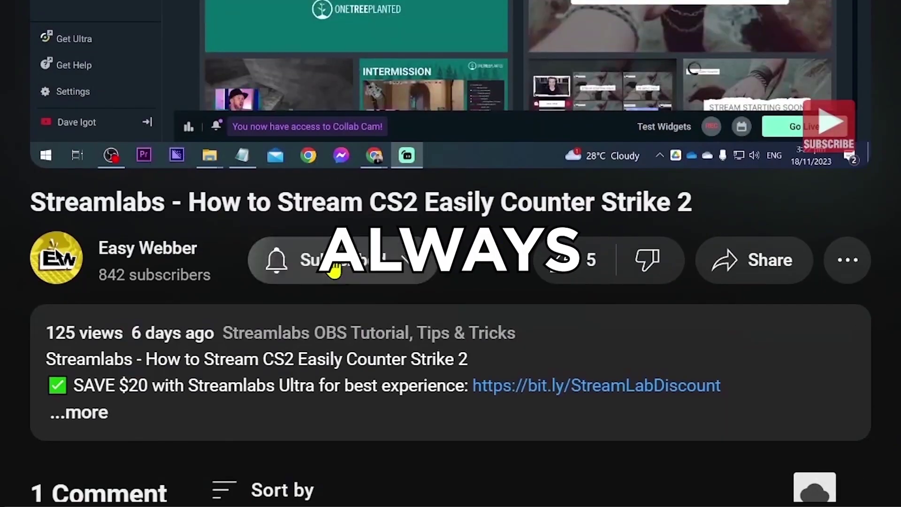
# Subscribe to the Easy Webber channel with notifications turned on and like the CS2 streaming video
pyautogui.click(322, 270)
pyautogui.click(326, 263)
pyautogui.click(332, 319)
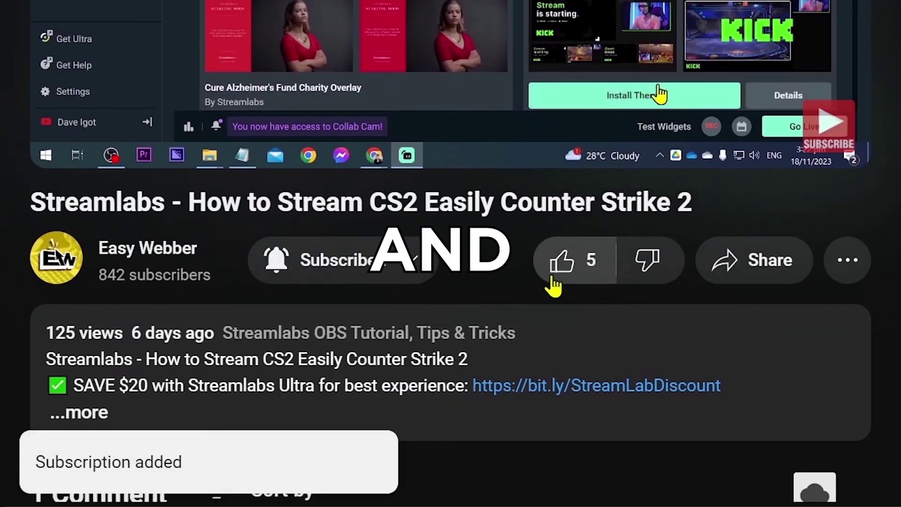
pyautogui.click(566, 278)
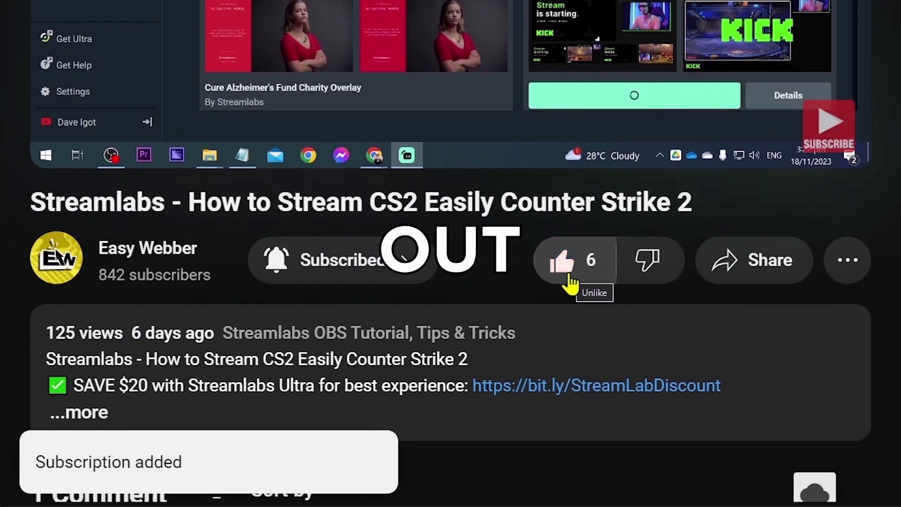